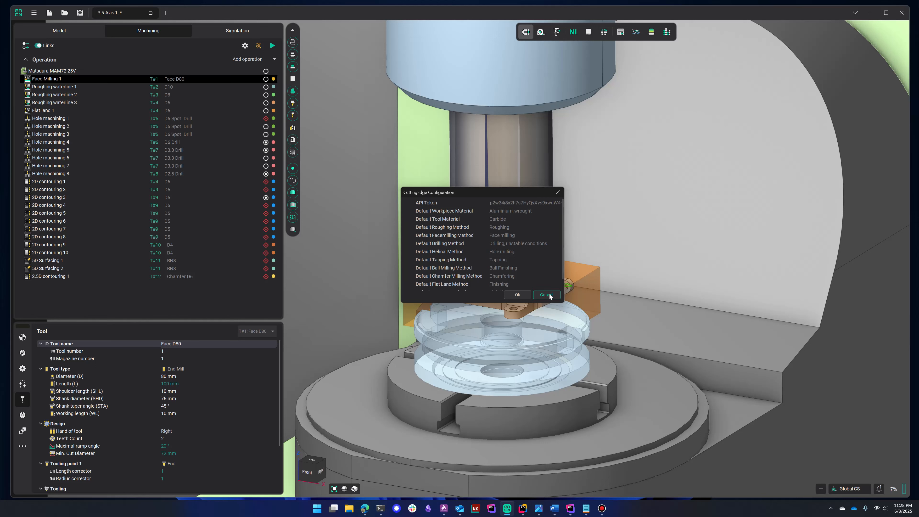
Close the CuttingEdge configuration, check the tool materials list on the cutting-edge.cloud site, and return to the CAM project
click(547, 295)
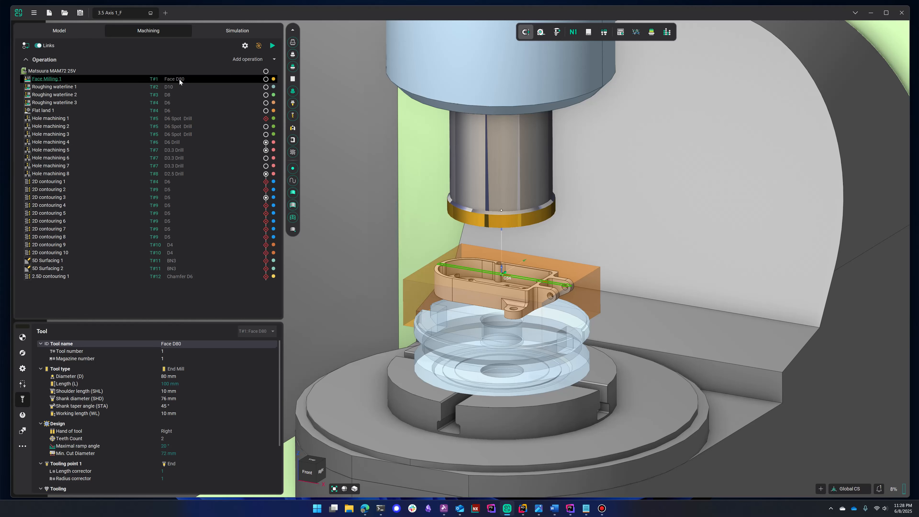
click(365, 515)
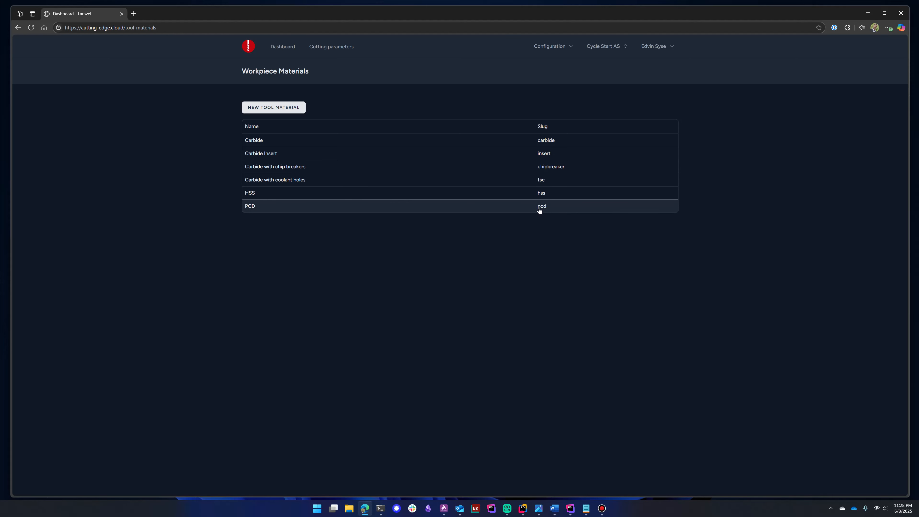
key(alt+Tab)
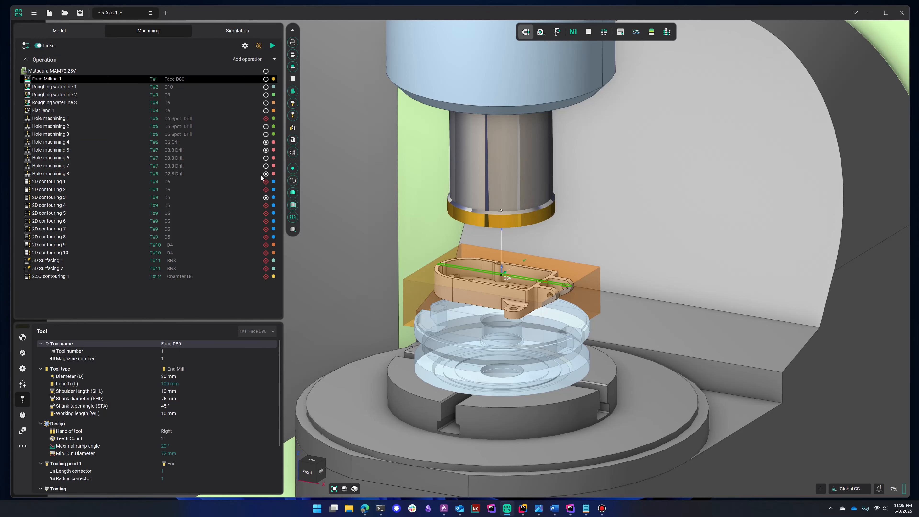
Rename the tool of the Face Milling 1 operation as Face D80 PCD
click(23, 415)
click(23, 399)
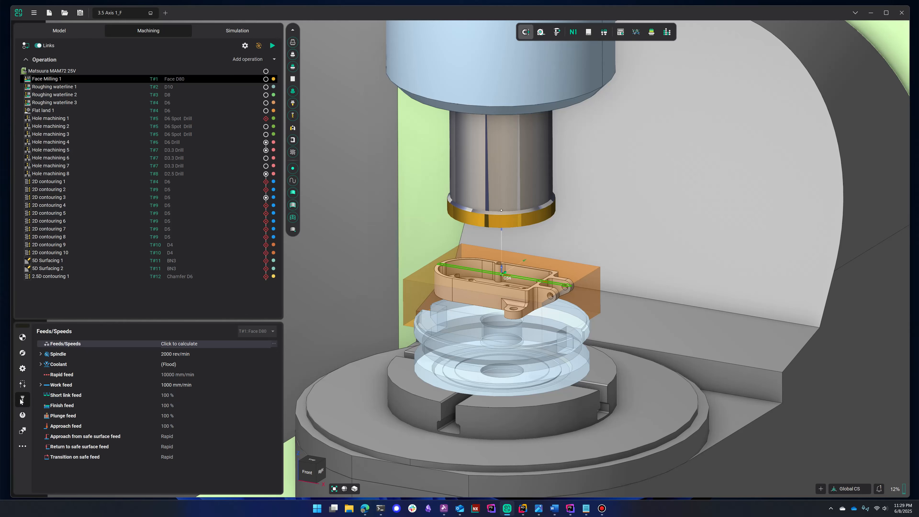
text(PCD)
key(Return)
click(258, 332)
Apply the recommended face milling cutting parameters for the closest diameter, 63 mm, to Face Milling 1 and view its feeds and speeds
right_click(201, 75)
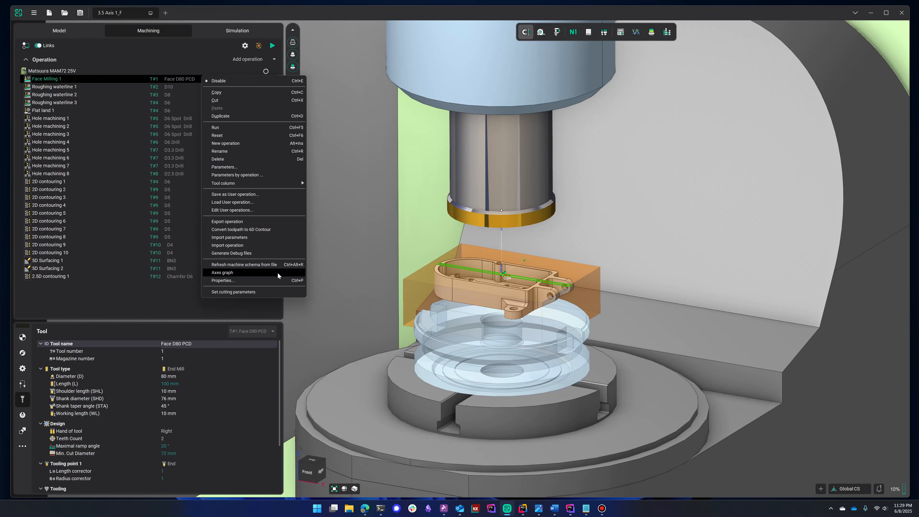
click(261, 292)
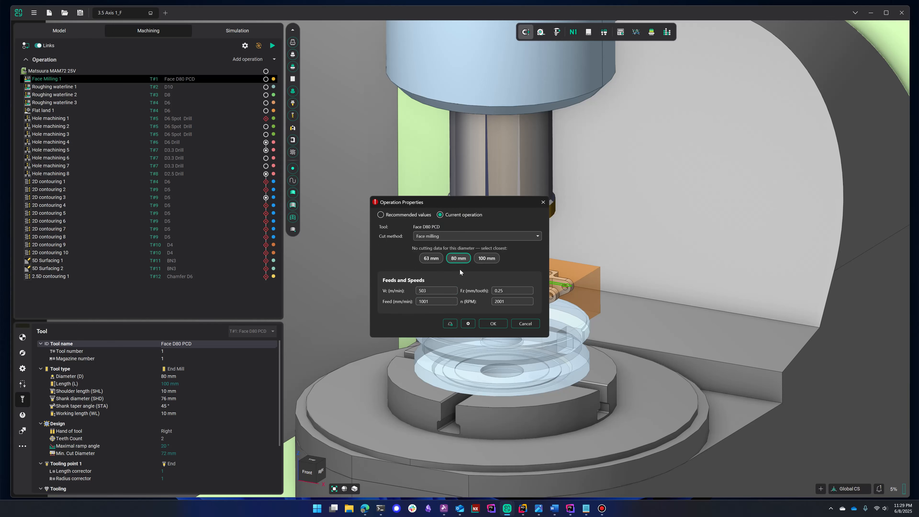
drag(468, 204, 550, 212)
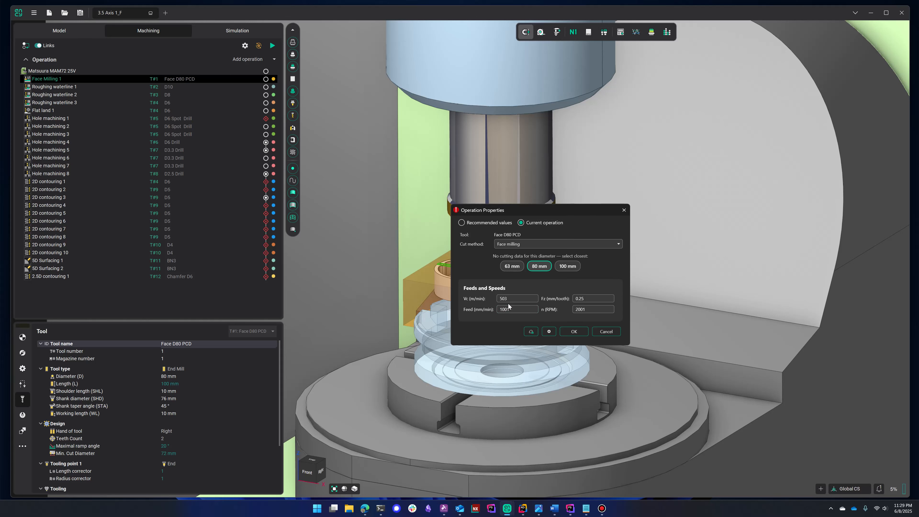
click(510, 267)
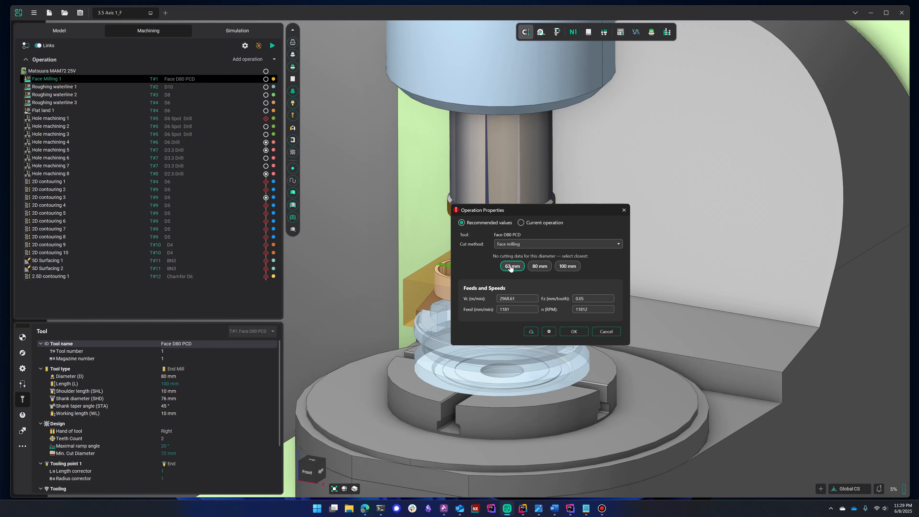
click(575, 332)
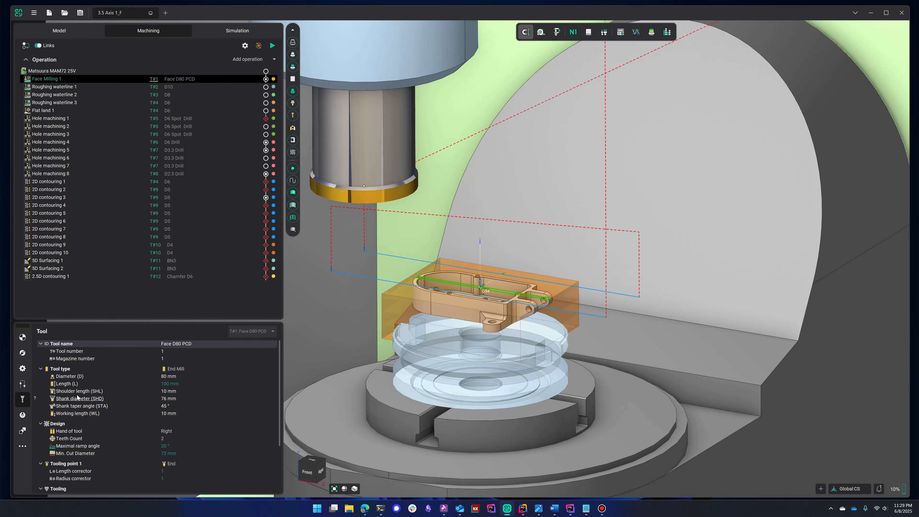
click(22, 415)
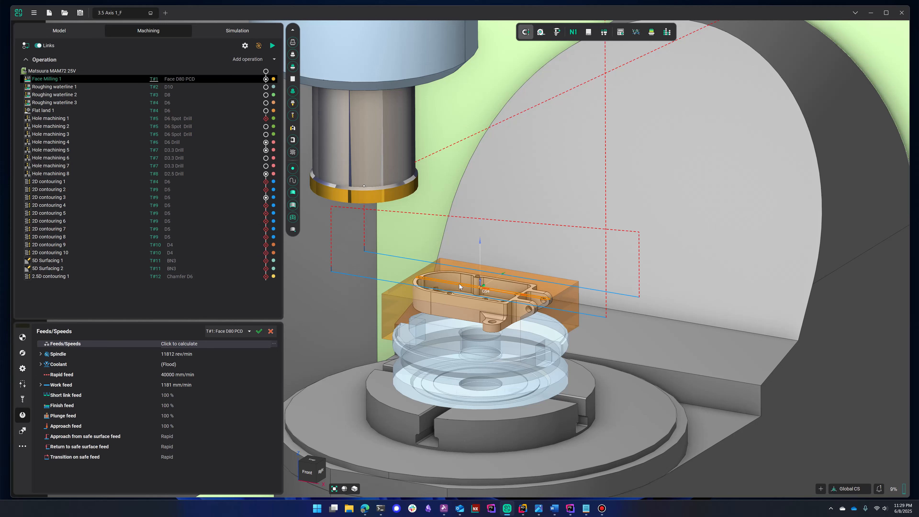
Select the 63 mm data in Face Milling 1's cutting parameters and open its PCD face milling listing on the cutting-edge.cloud site
right_click(213, 77)
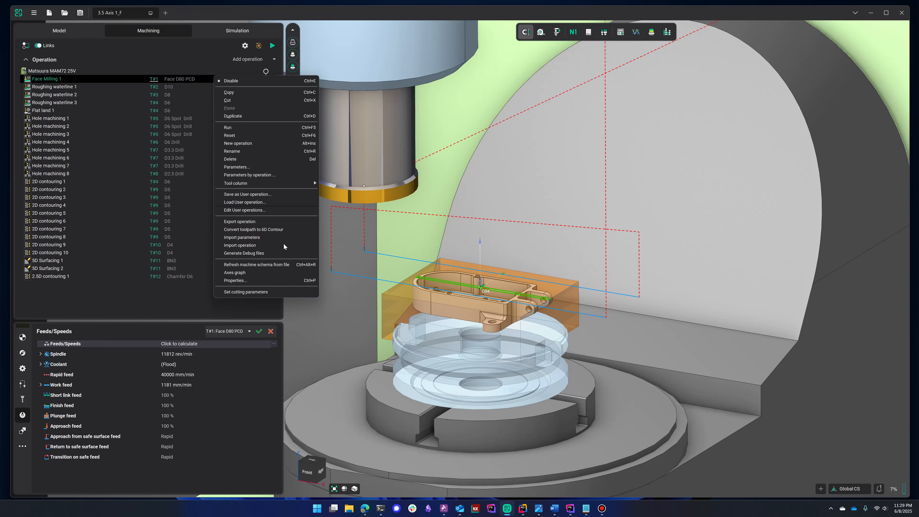
click(283, 292)
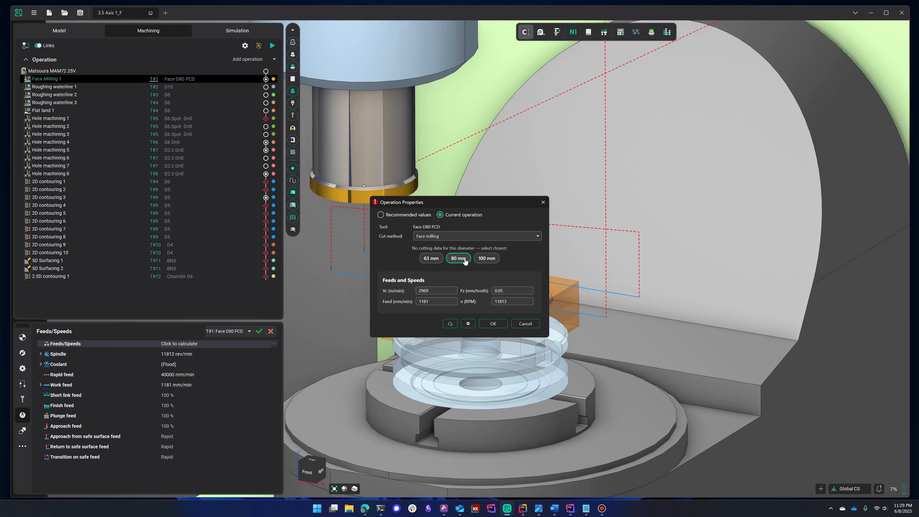
click(433, 258)
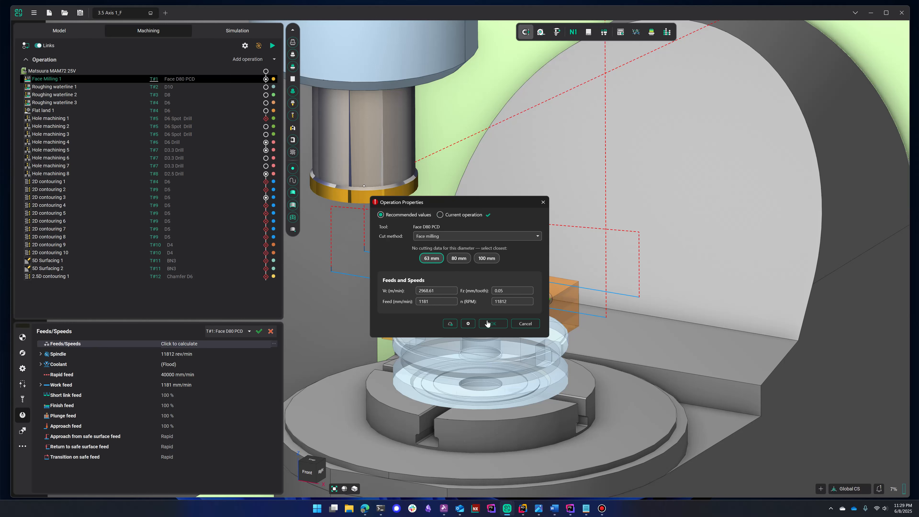
click(468, 324)
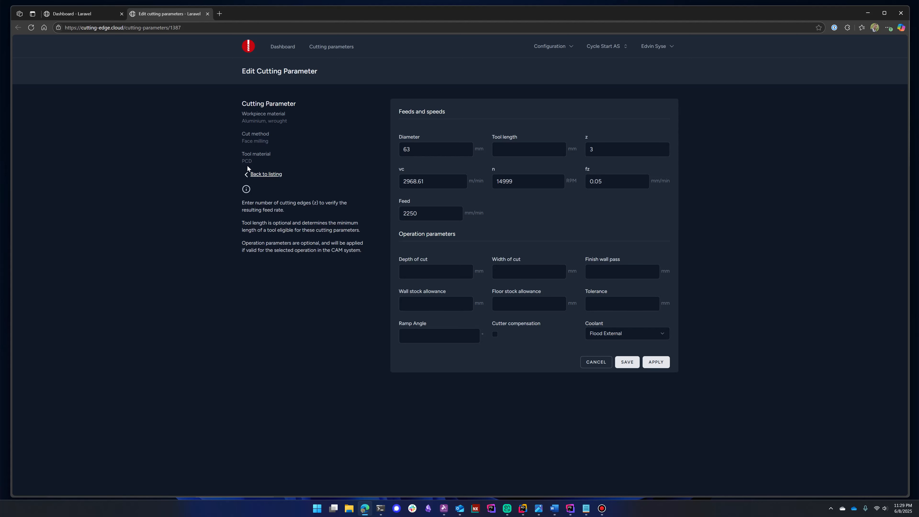
click(267, 174)
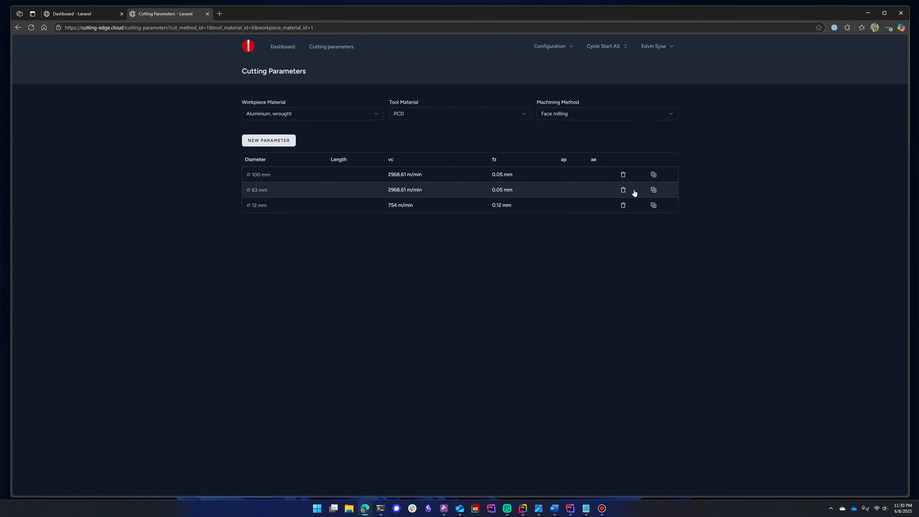
Duplicate the 63 mm PCD face milling parameter, set the copy's diameter to 80 mm, and save it
click(654, 190)
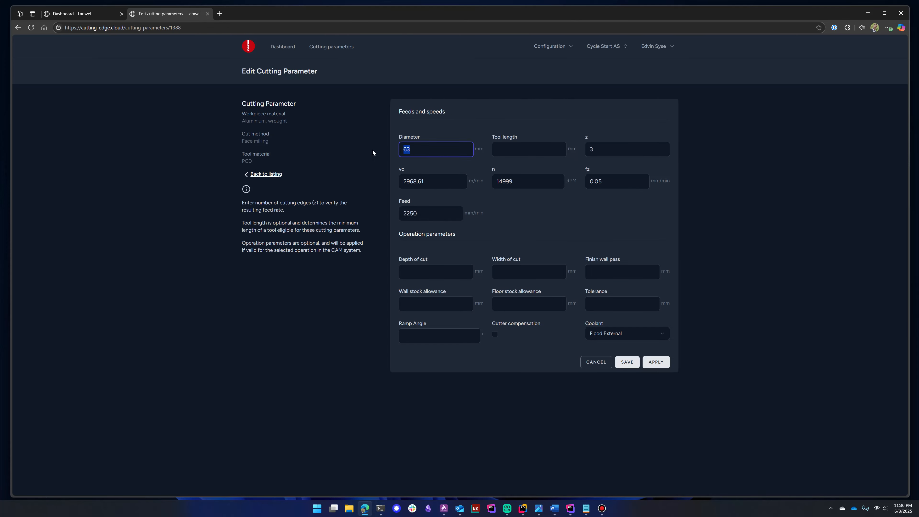
text(80)
key(Tab)
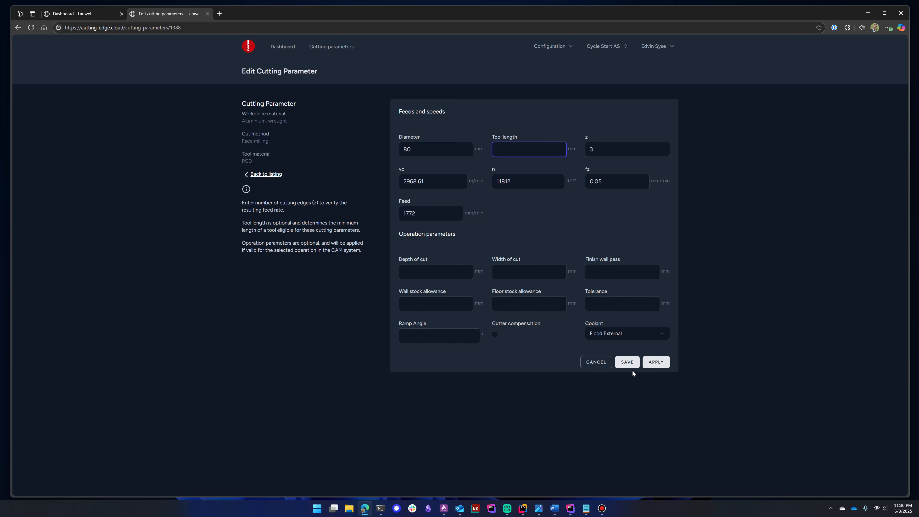
click(629, 364)
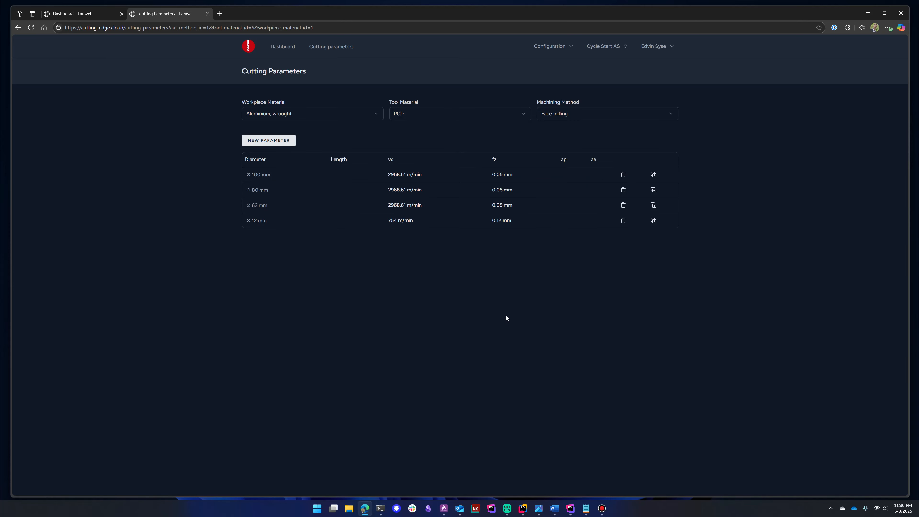
Switch back to the CAM program's cutting parameters dialog and apply the recommended 80 mm face milling data to Face Milling 1
key(alt+Tab)
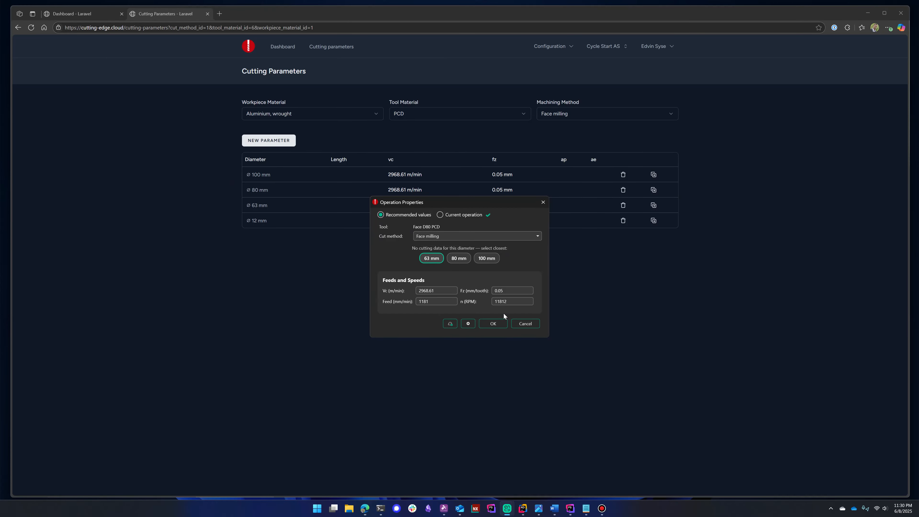
click(458, 258)
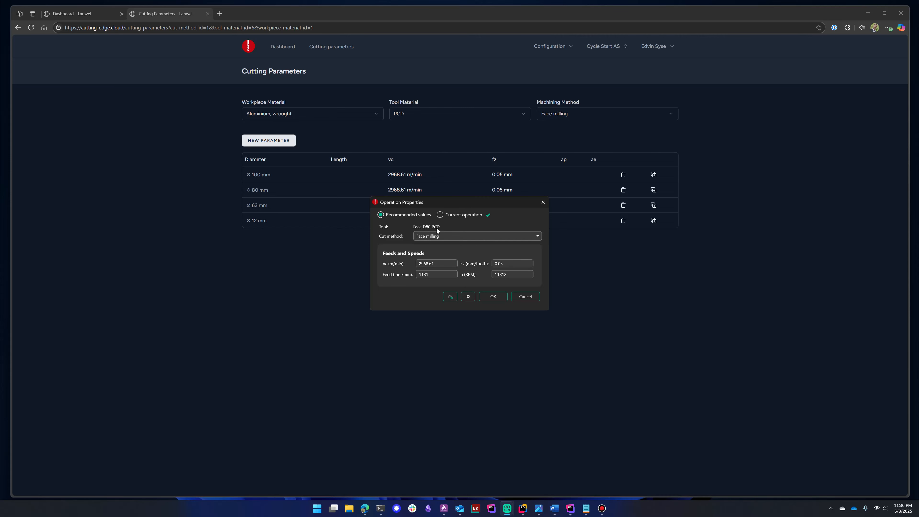
click(492, 297)
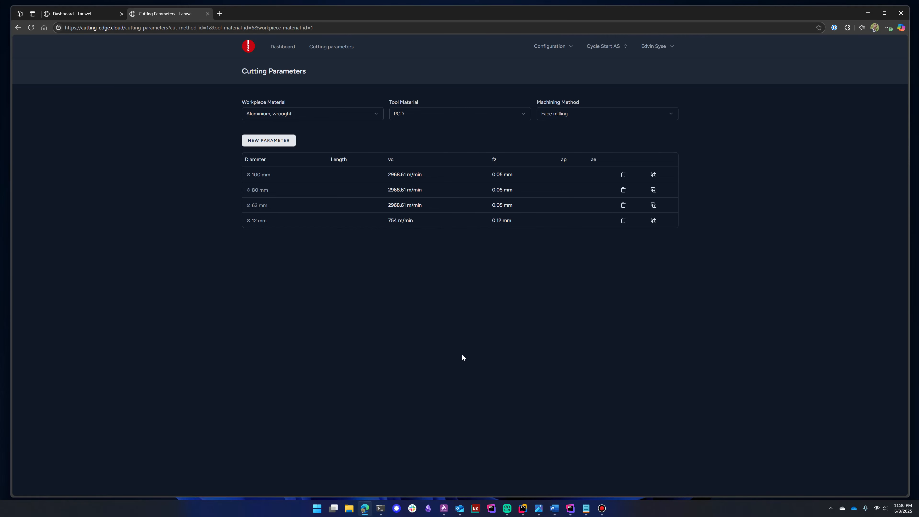
Check whether Face Milling 1's current cutting data matches the recommended values, leaving the parameters unmodified
click(507, 508)
right_click(202, 82)
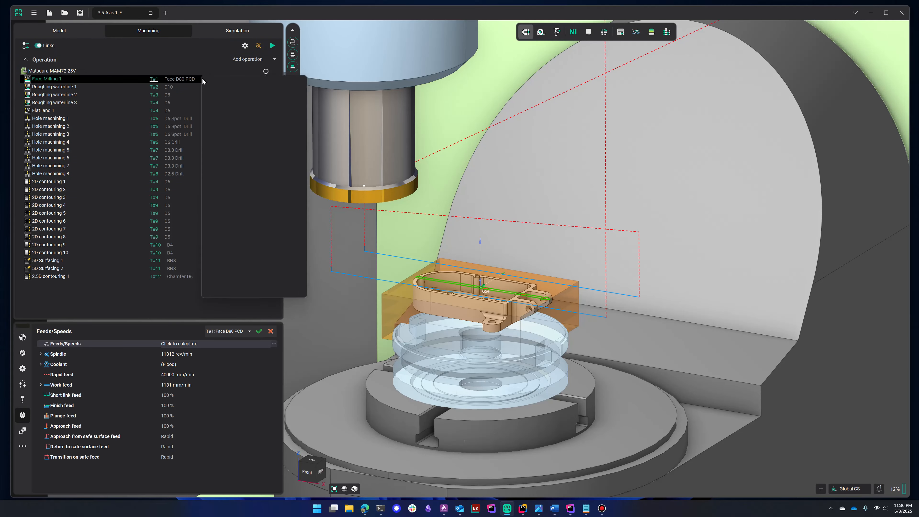
click(259, 291)
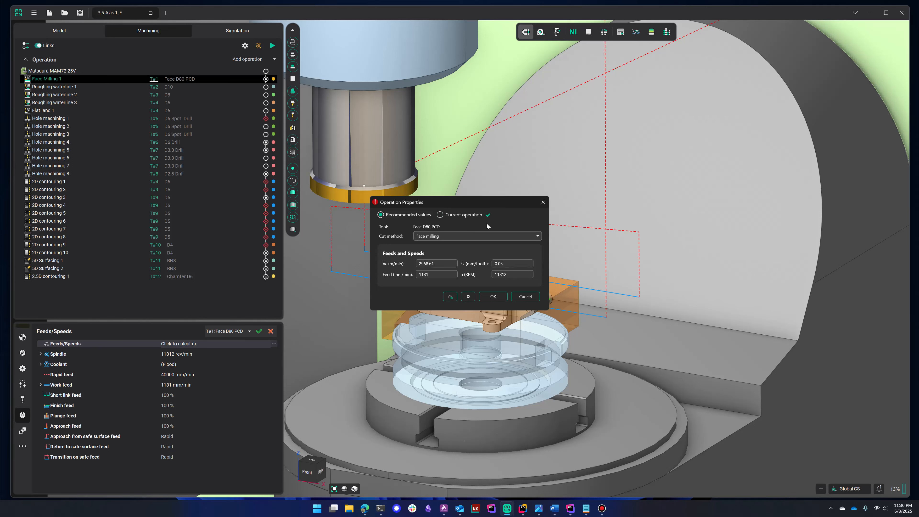
mouse_move(488, 217)
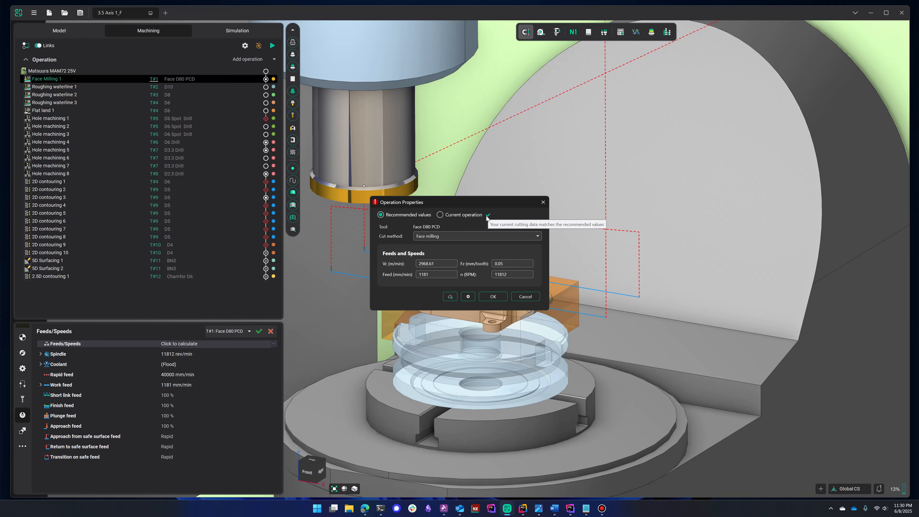
click(531, 297)
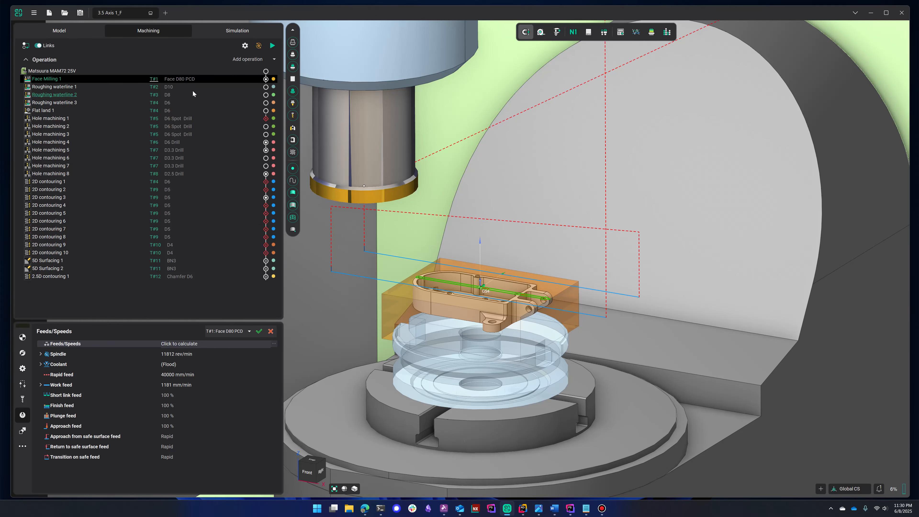
Compare the current and recommended cutting data of Roughing waterline 1 and apply the recommended roughing values, Vc 450 m/min and Fz 0.1 mm/tooth
click(191, 89)
right_click(189, 89)
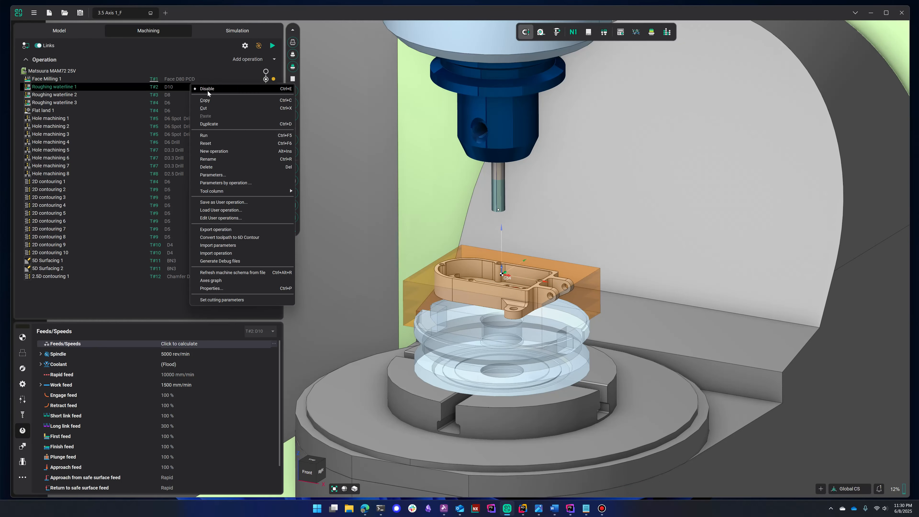
click(261, 301)
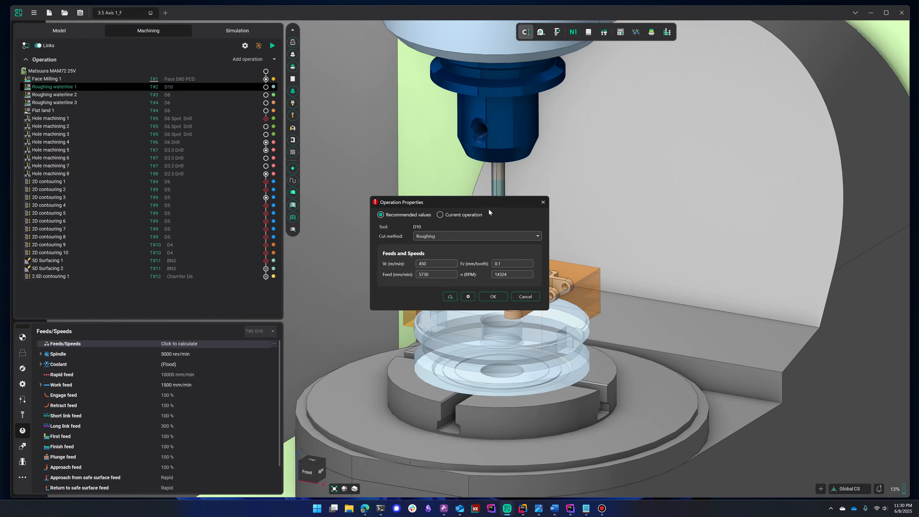
click(461, 215)
click(391, 215)
click(497, 300)
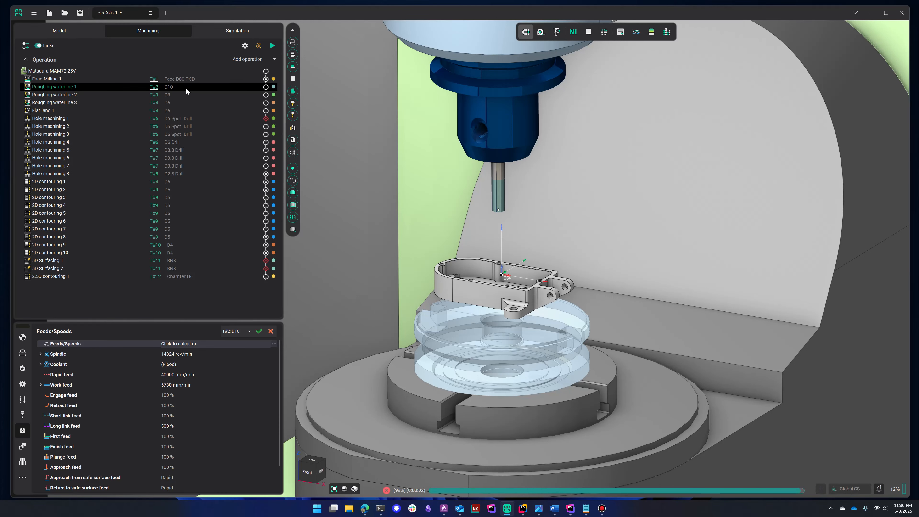
Check Roughing waterline 1's cutting data against the recommended roughing values and close the dialog without applying anything
right_click(186, 87)
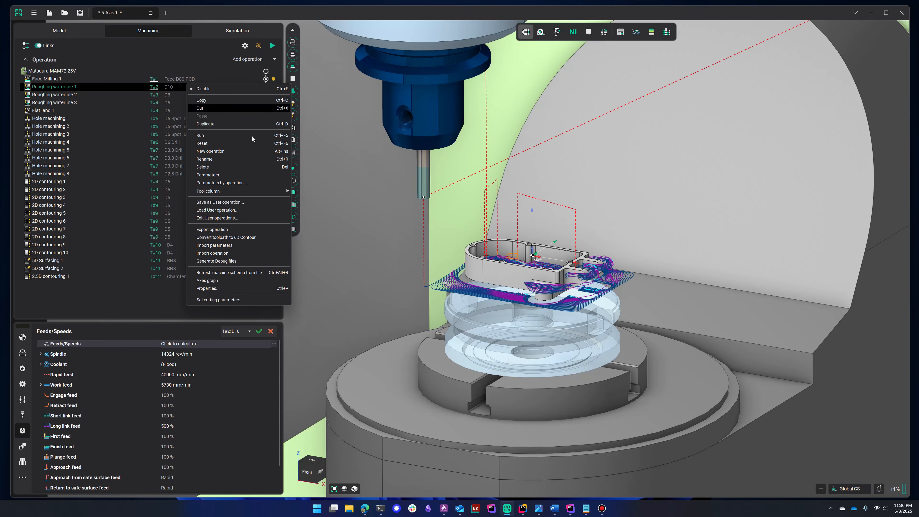
click(256, 300)
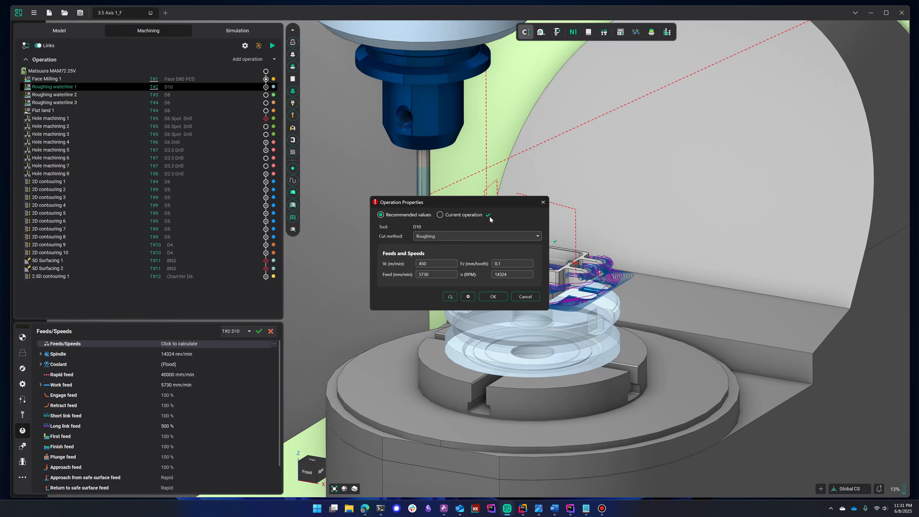
mouse_move(489, 216)
click(526, 297)
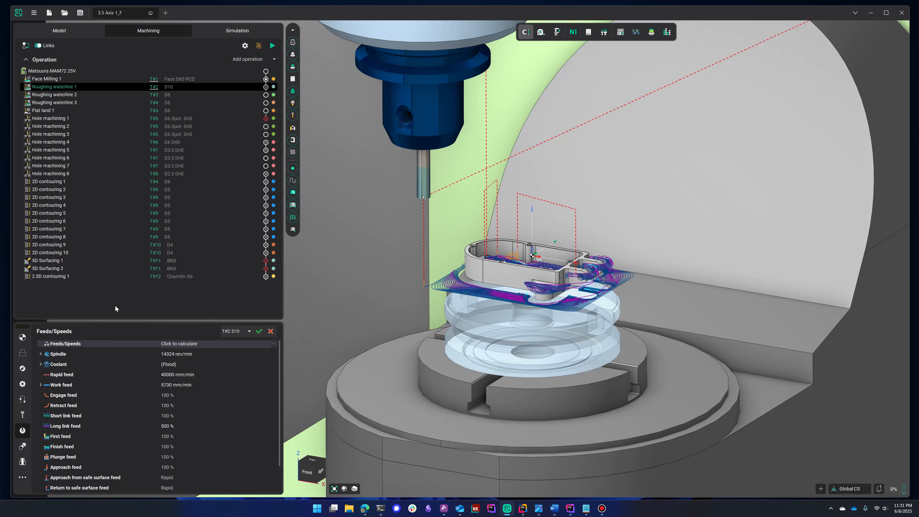
Rename the tool of Roughing waterline 1 as D10 Chipbreaker
click(22, 415)
click(243, 344)
text(Chipbreaker)
key(Return)
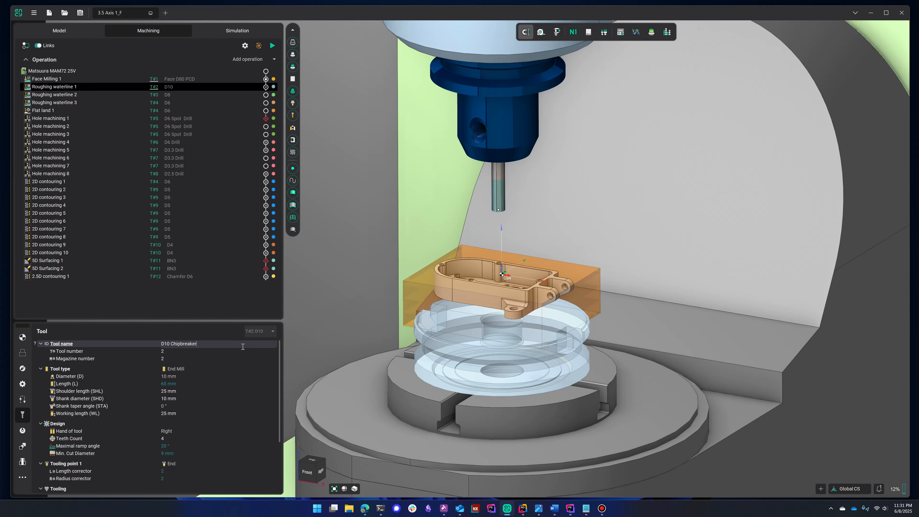
Apply the recommended roughing values to Roughing waterline 1 with the D10 Chipbreaker tool, Vc 540 m/min and Fz 0.14 mm/tooth
right_click(220, 85)
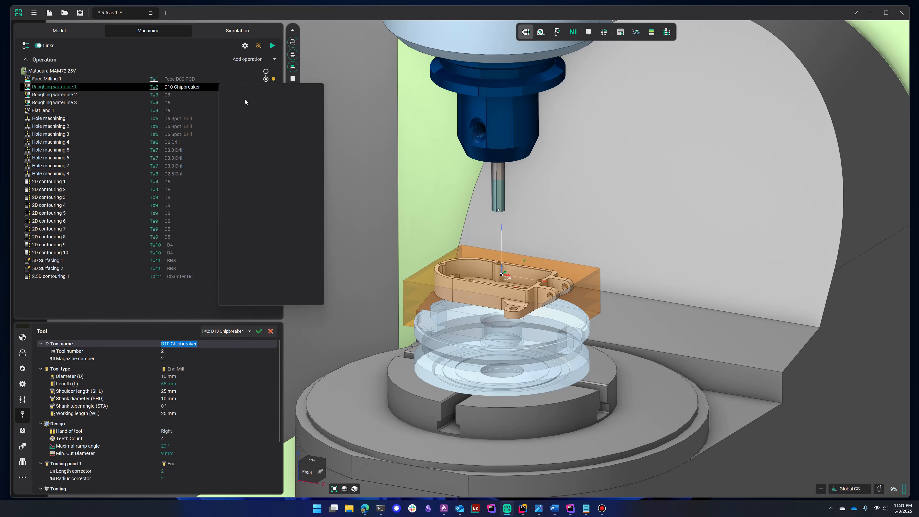
click(270, 300)
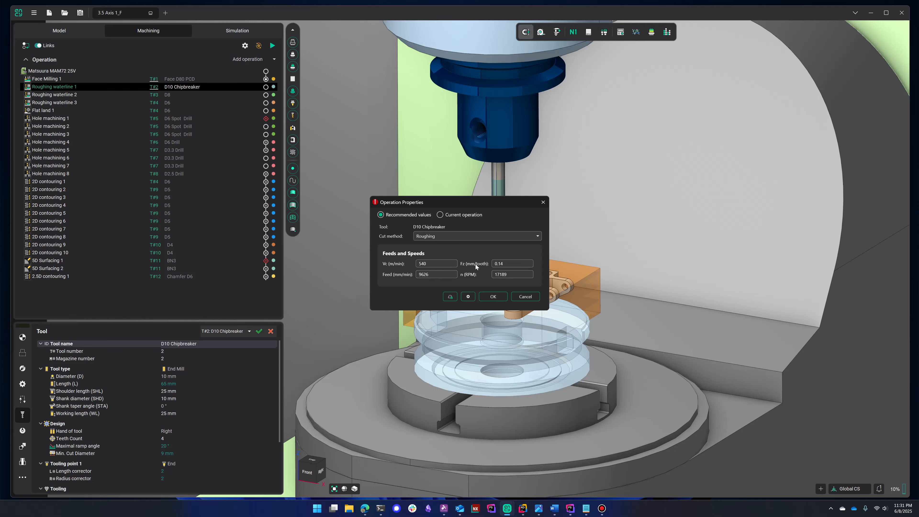
drag(481, 209, 651, 210)
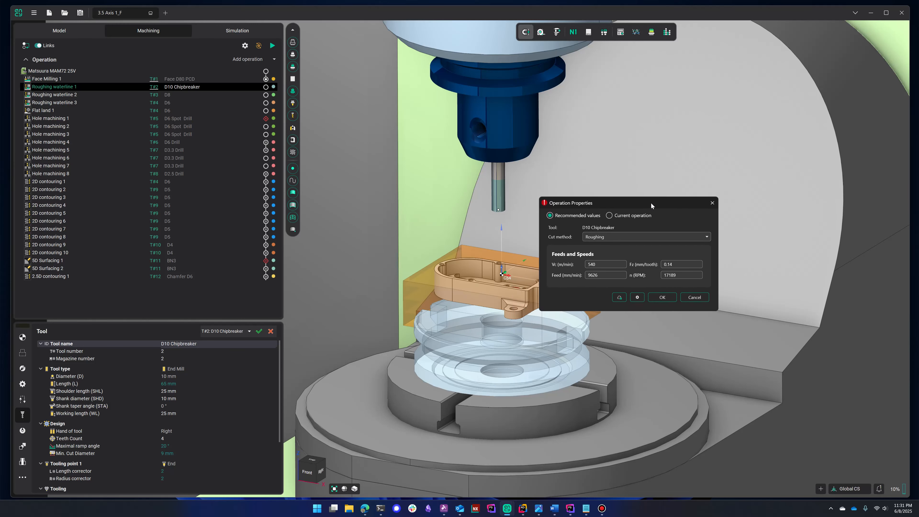
click(666, 296)
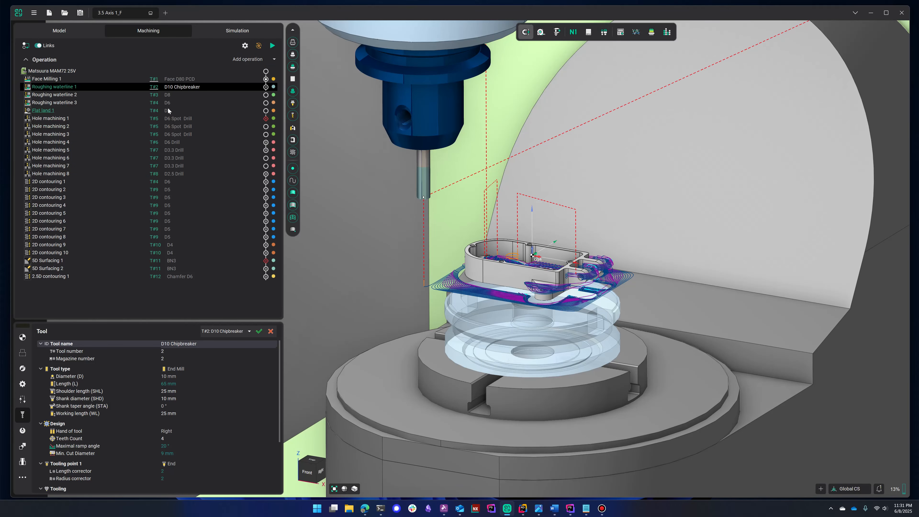
Apply the recommended finishing values to Flat land 1, Vc 377 m/min and Fz 0.04 mm/tooth
click(167, 111)
right_click(179, 111)
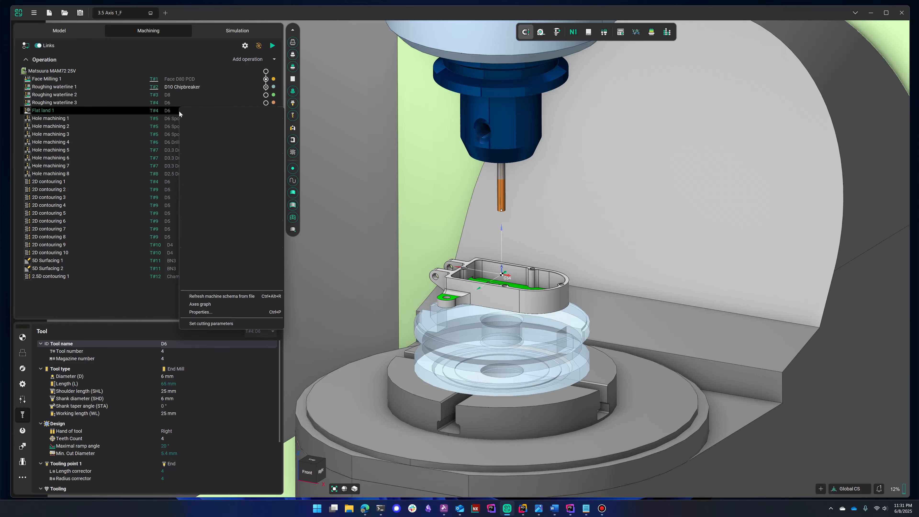
click(236, 323)
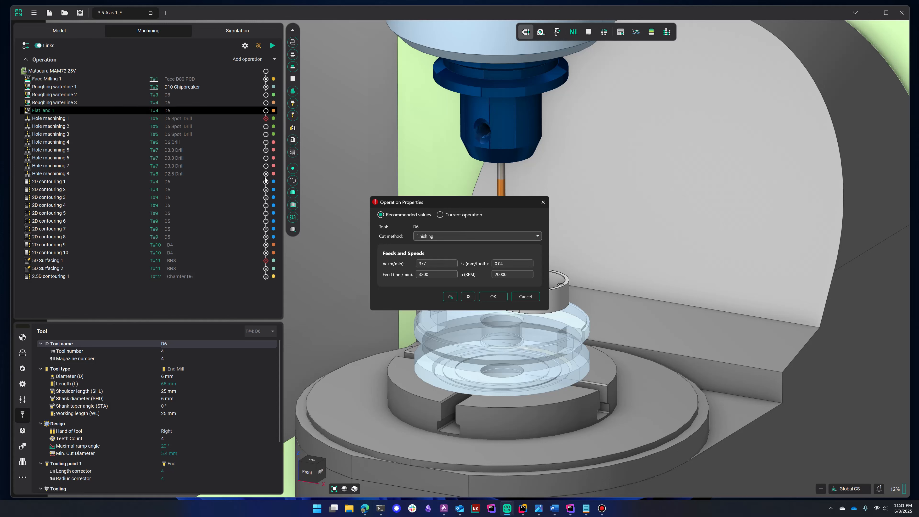
click(494, 297)
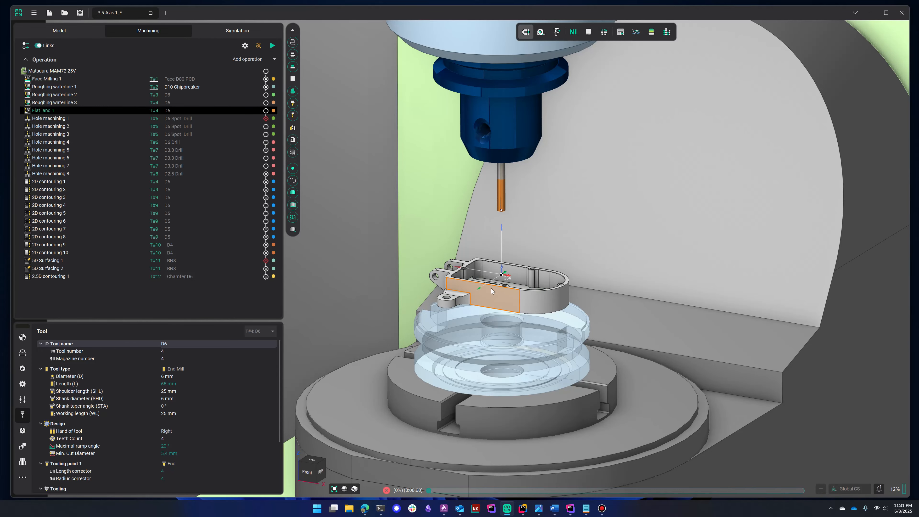
middle_drag(490, 288, 493, 306)
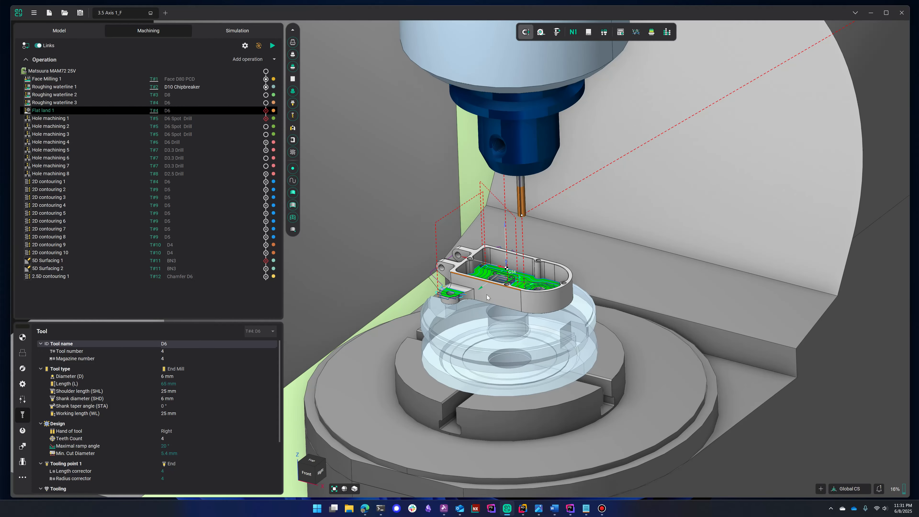
scroll(503, 281, up, 4)
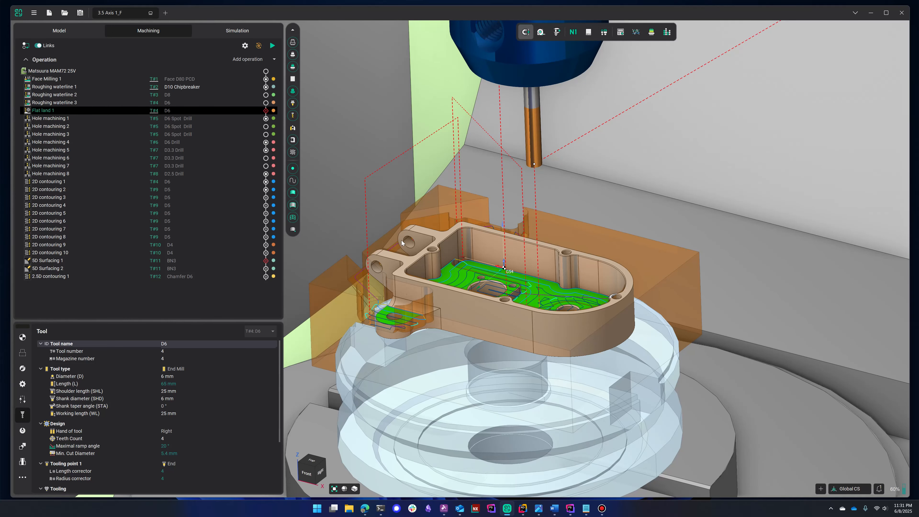
With 2.5D contouring 1 selected, search the available new operations for "chamfer" and close the list without creating one
click(185, 277)
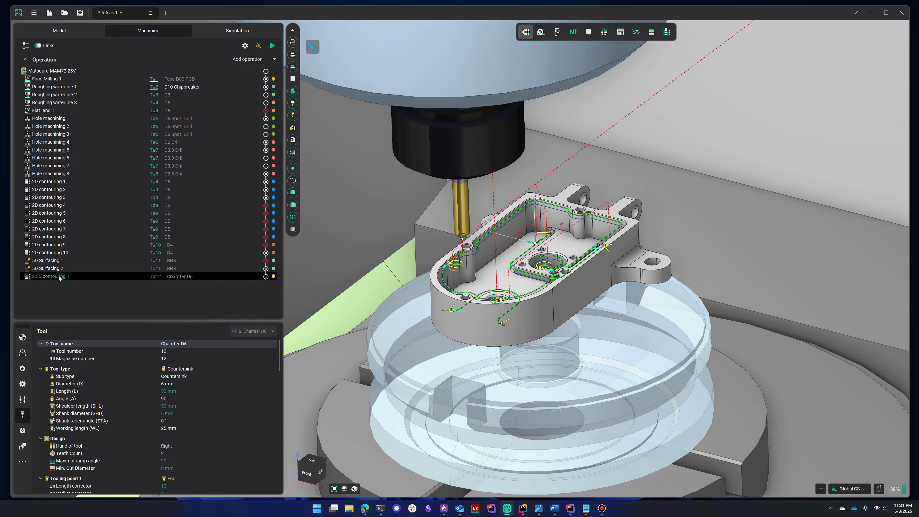
click(254, 59)
text(chamfer)
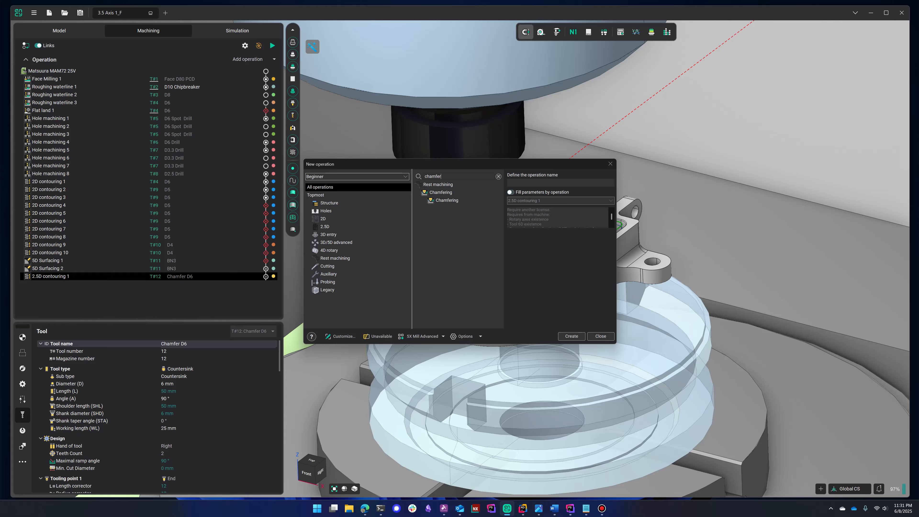
click(610, 163)
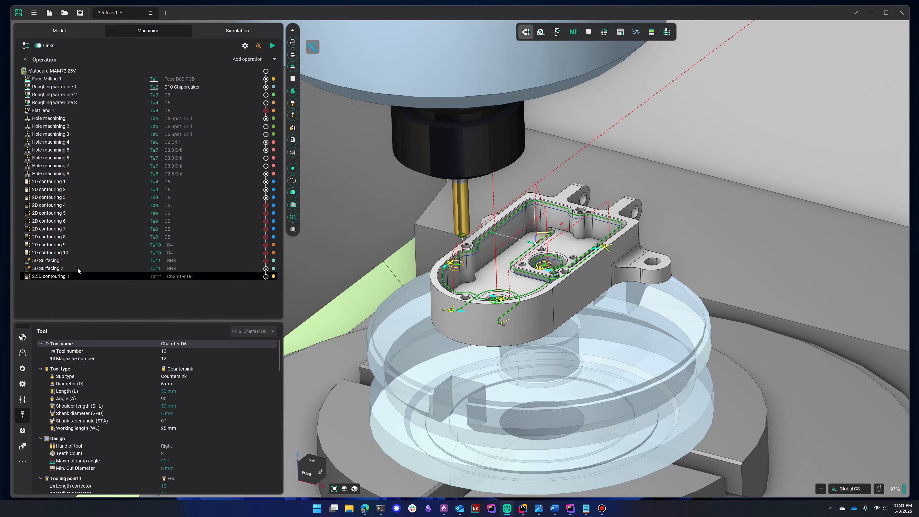
Apply the recommended chamfering values to 2.5D contouring 1, Vc 377 m/min and Fz 0.03 mm/tooth
right_click(91, 277)
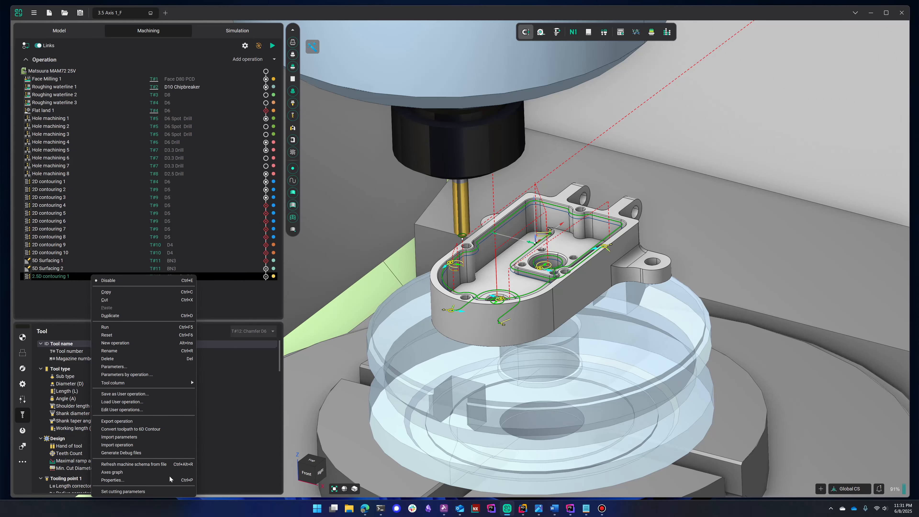
click(168, 491)
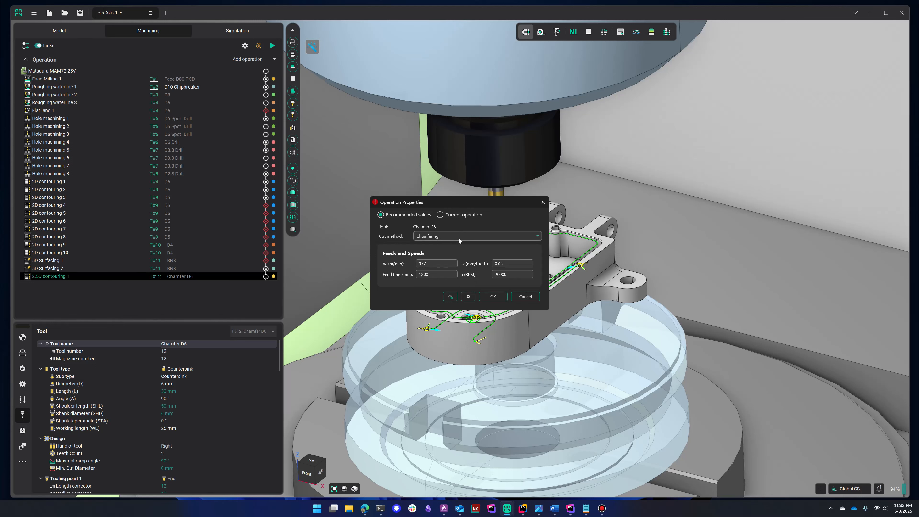
click(496, 296)
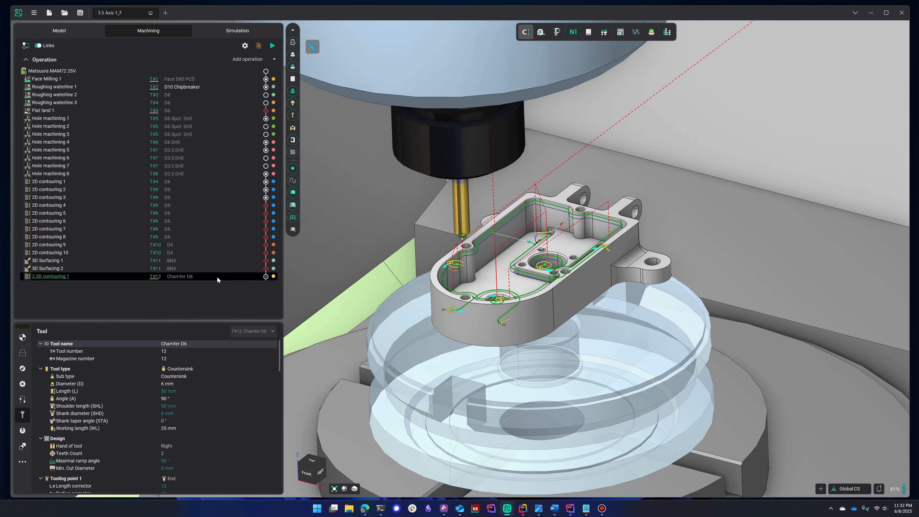
Check 2.5D contouring 1's cutting data against the recommended chamfering values
right_click(217, 277)
click(260, 490)
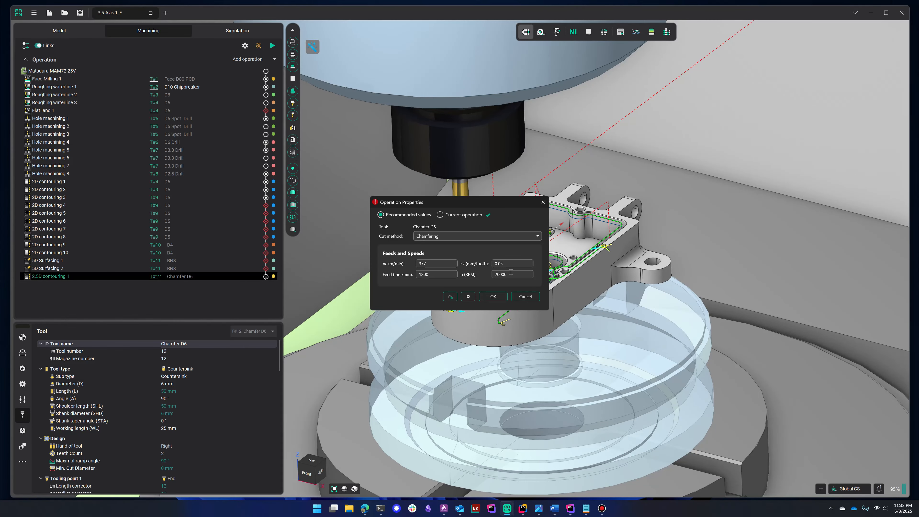